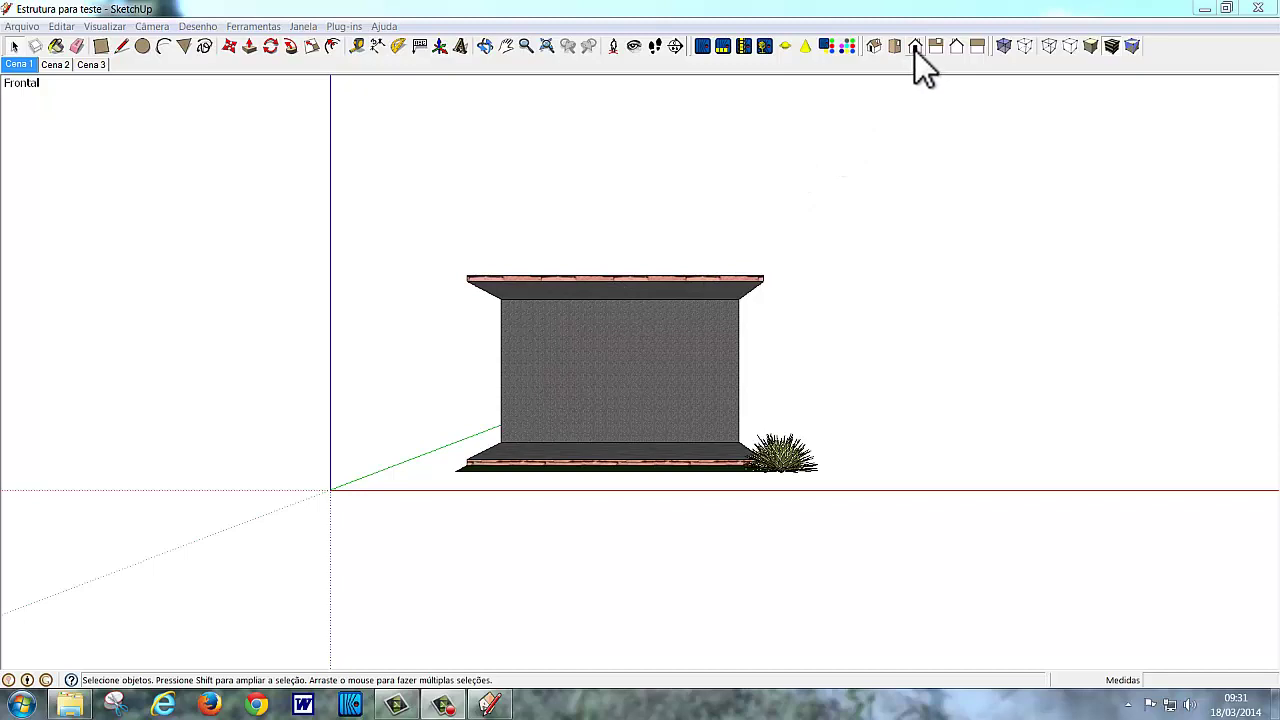
# Keep the current colour scheme, then view the structure from right, left, back and top.
pyautogui.click(900, 121)
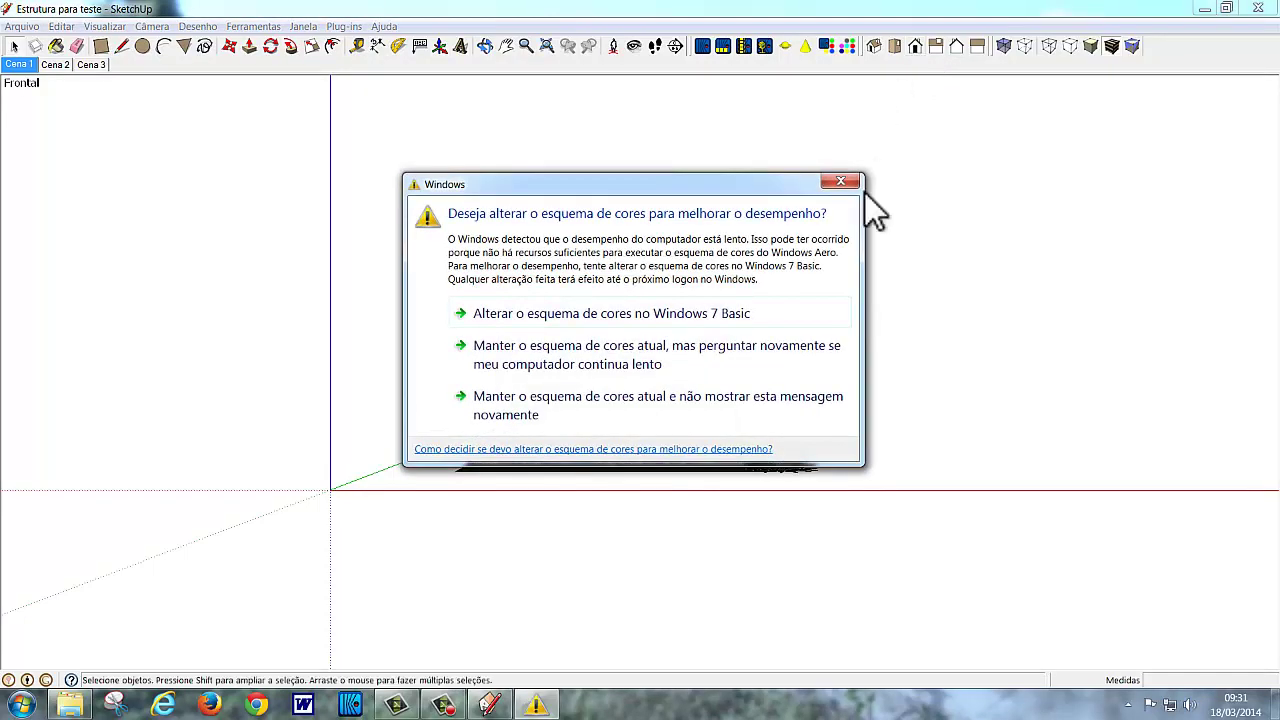
pyautogui.click(637, 400)
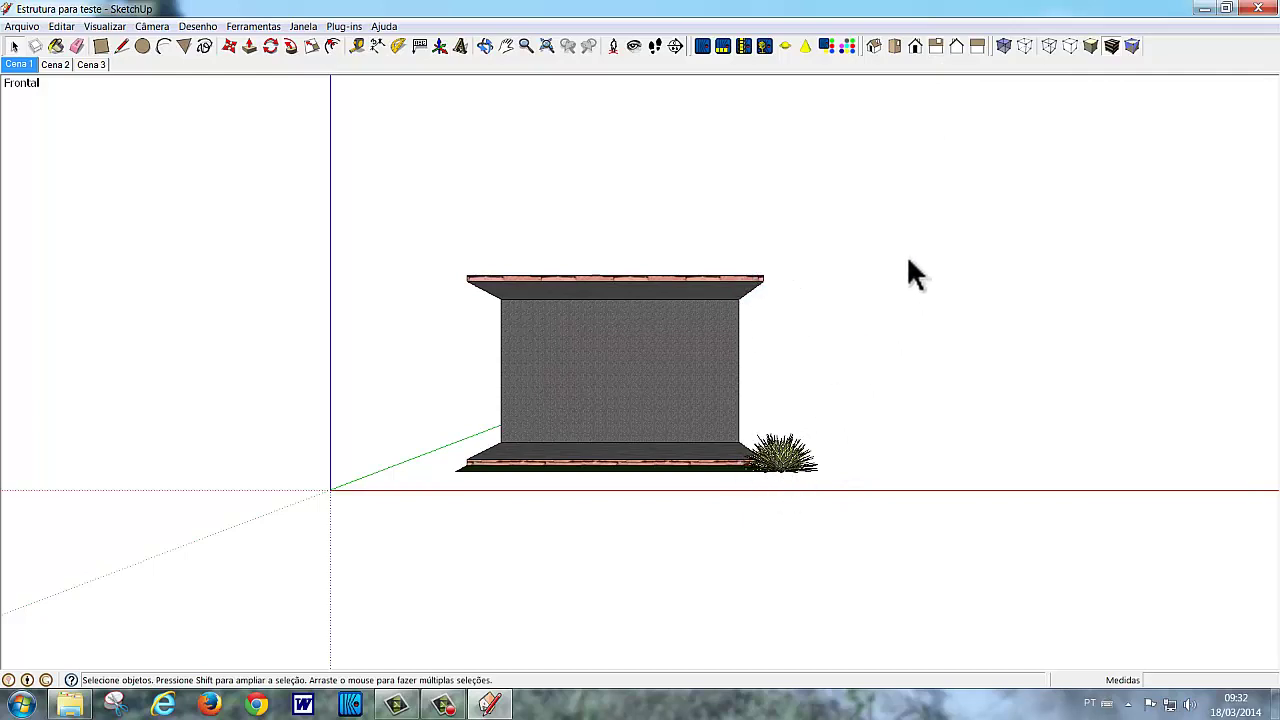
pyautogui.click(936, 49)
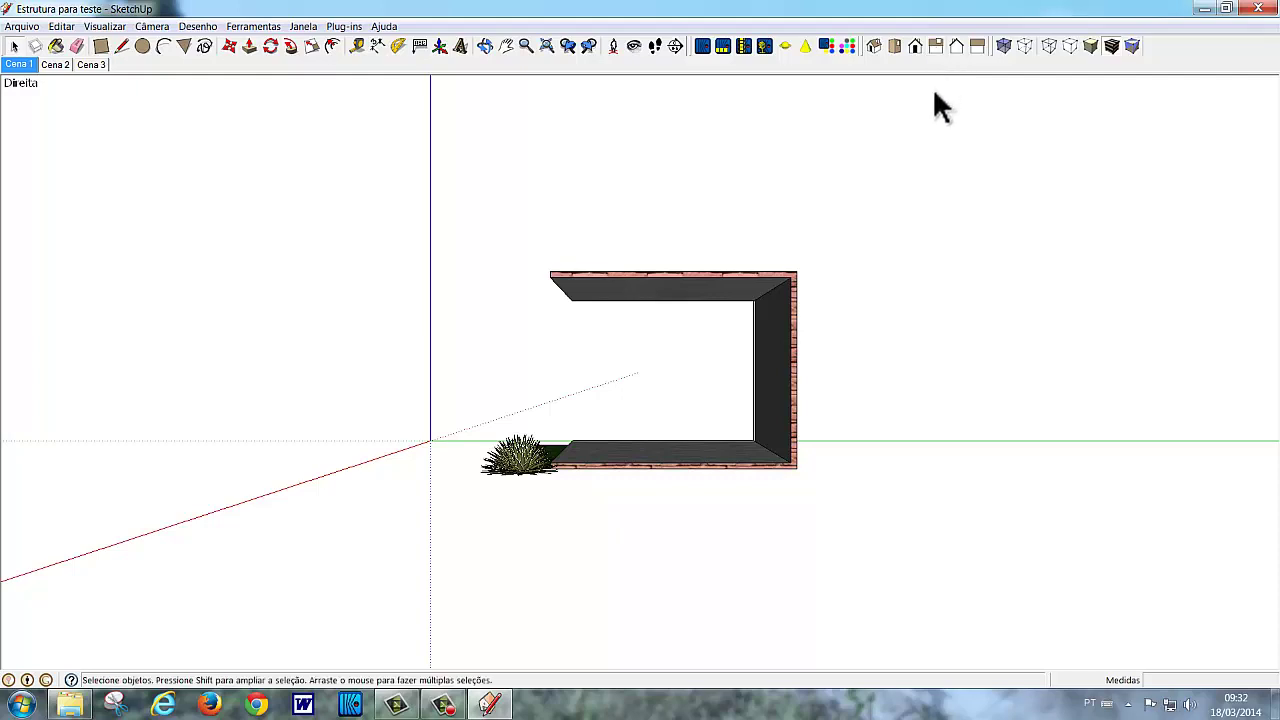
pyautogui.click(977, 47)
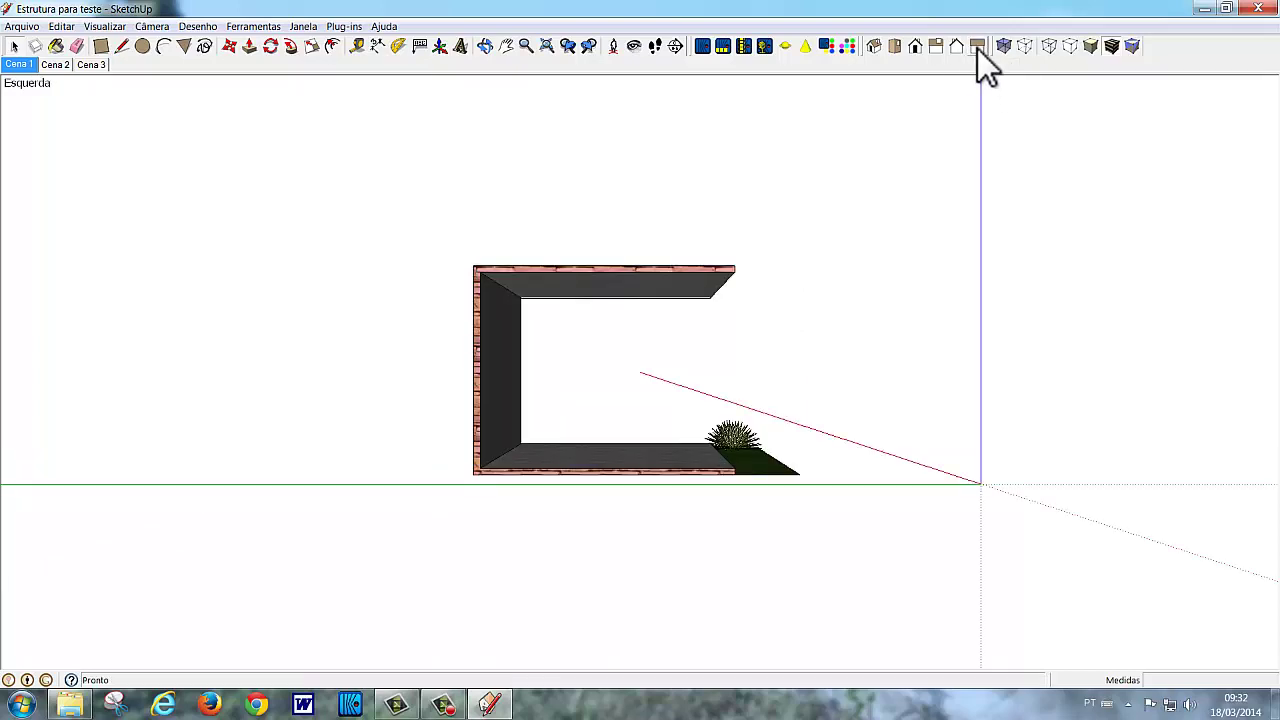
pyautogui.click(954, 48)
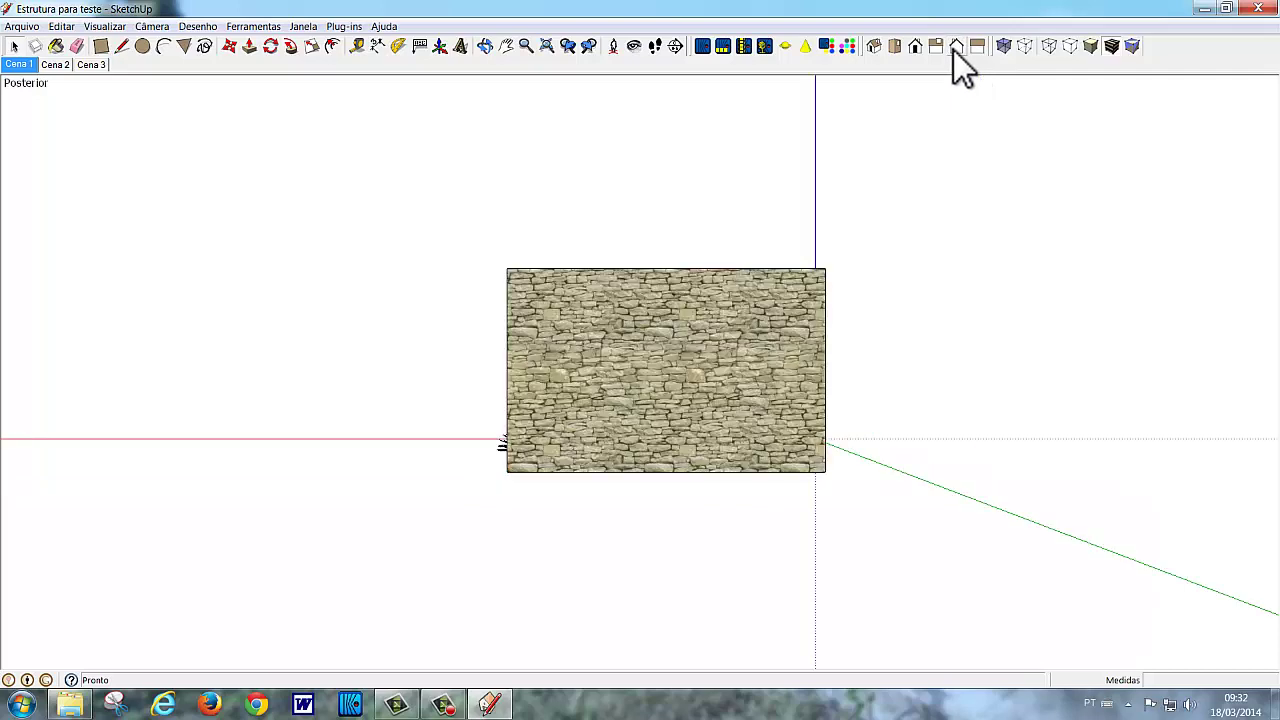
pyautogui.click(895, 52)
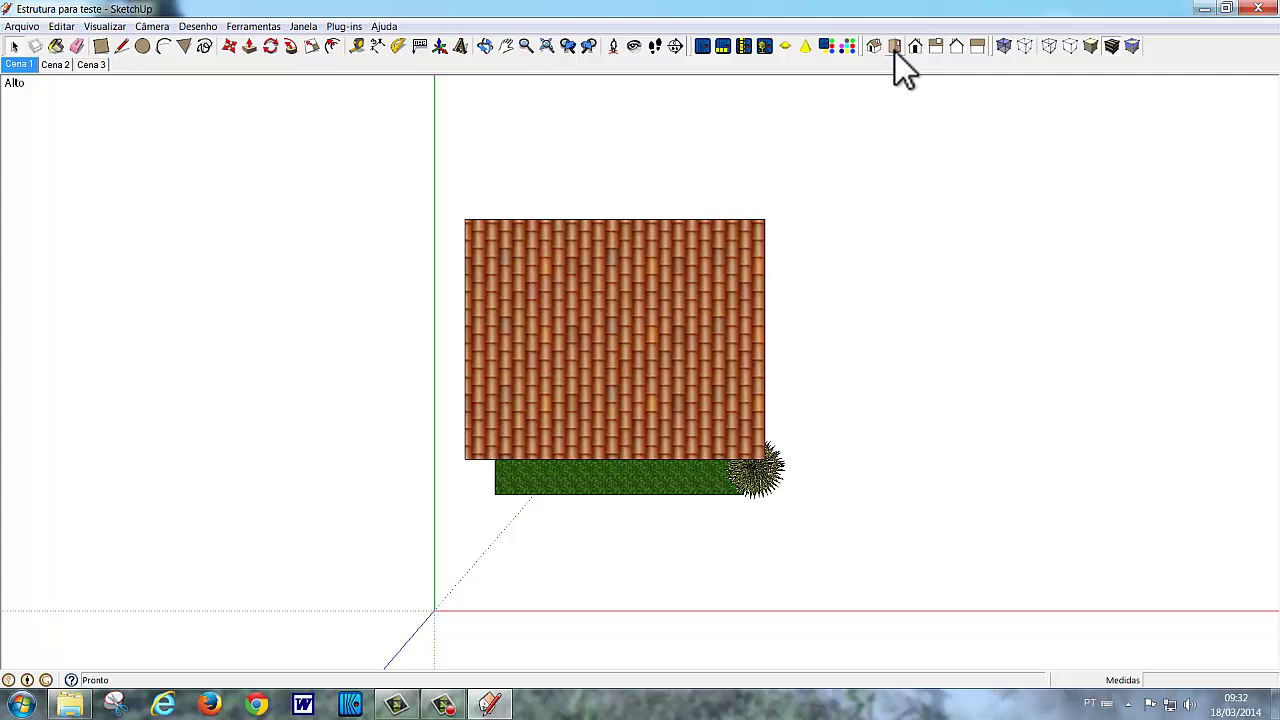
# Show the structure in isometric view, then bring up the 'Estrutura para teste' scene in Kerkythea.
pyautogui.click(871, 51)
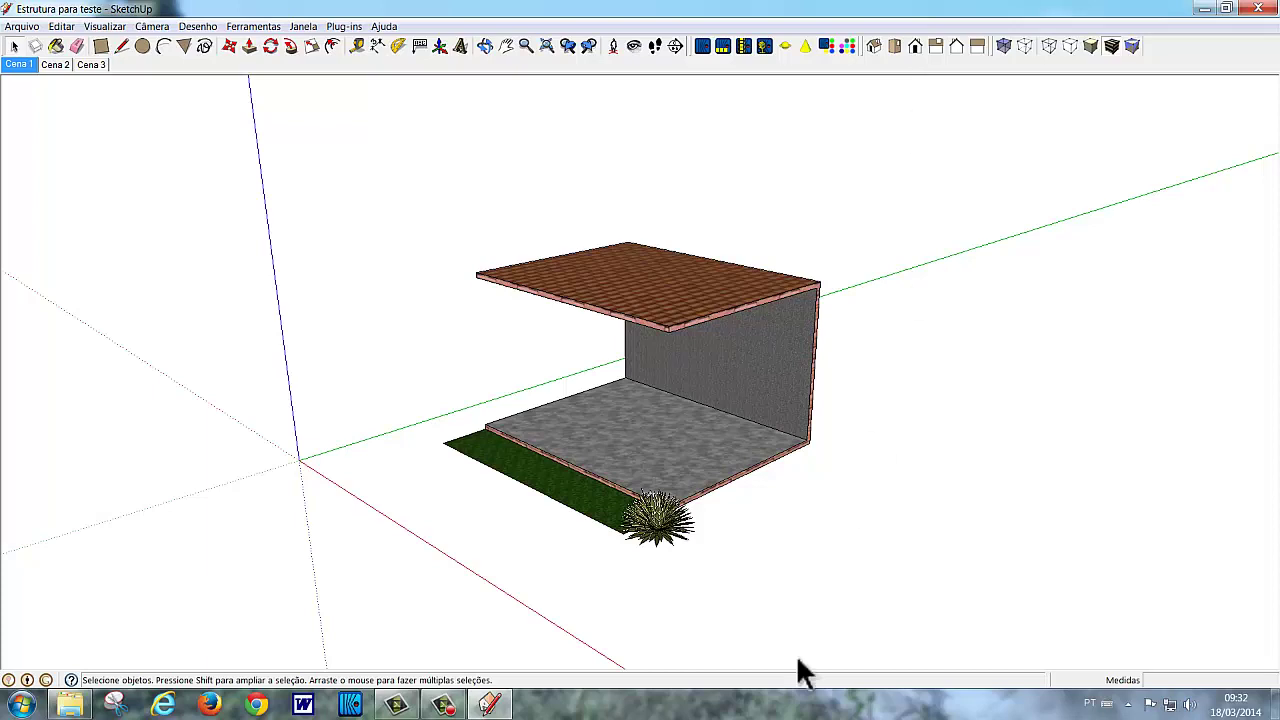
pyautogui.click(443, 706)
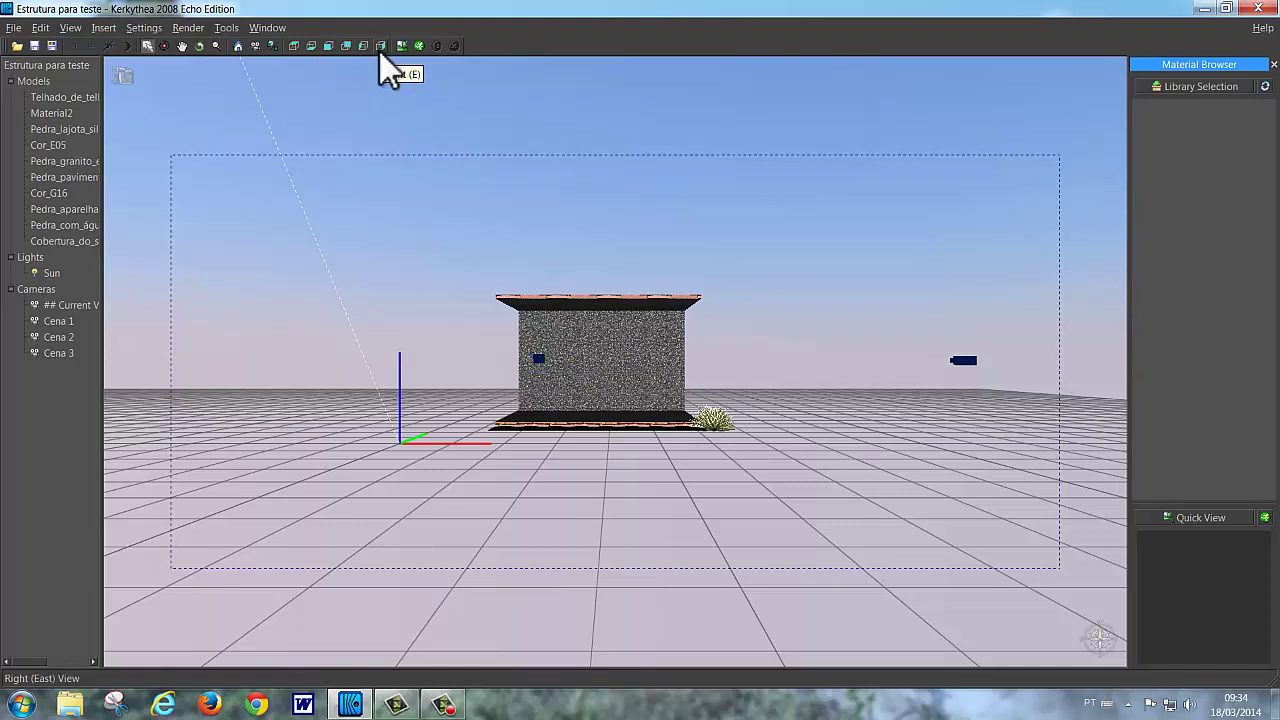
# View the Kerkythea scene from right, left, back, front, and finally bottom, showing grass and gravel.
pyautogui.click(380, 45)
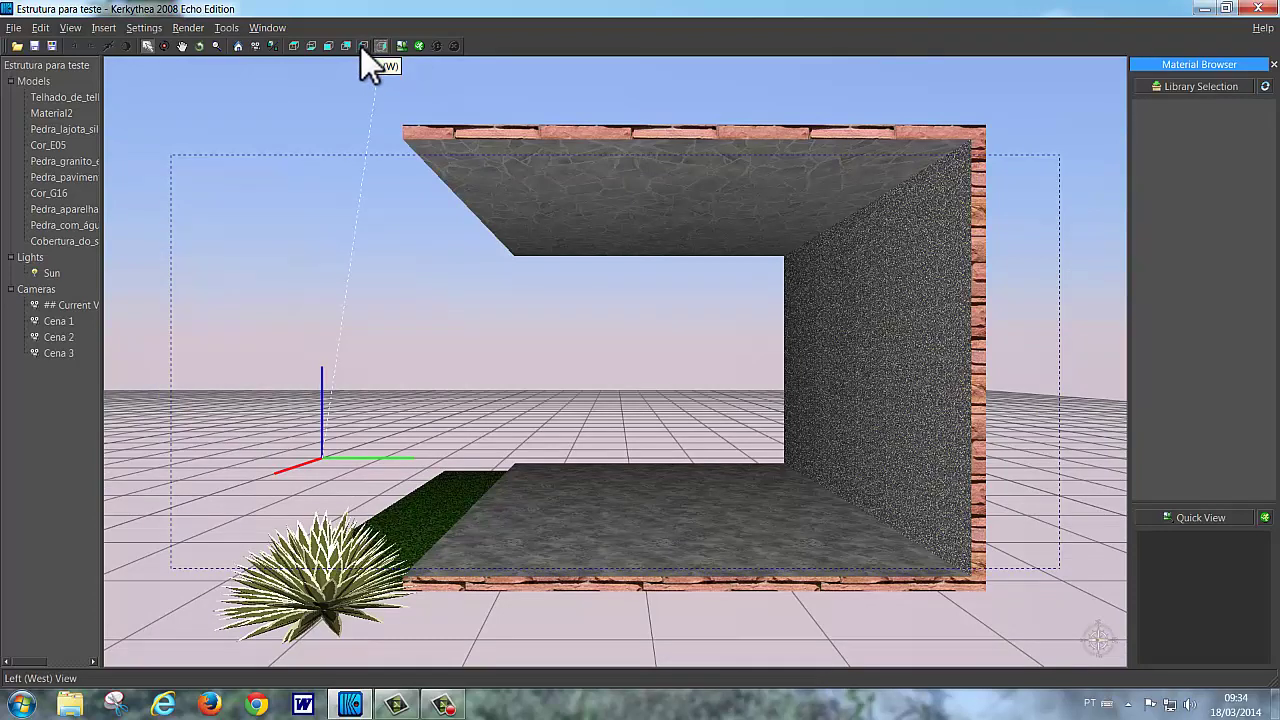
pyautogui.click(361, 47)
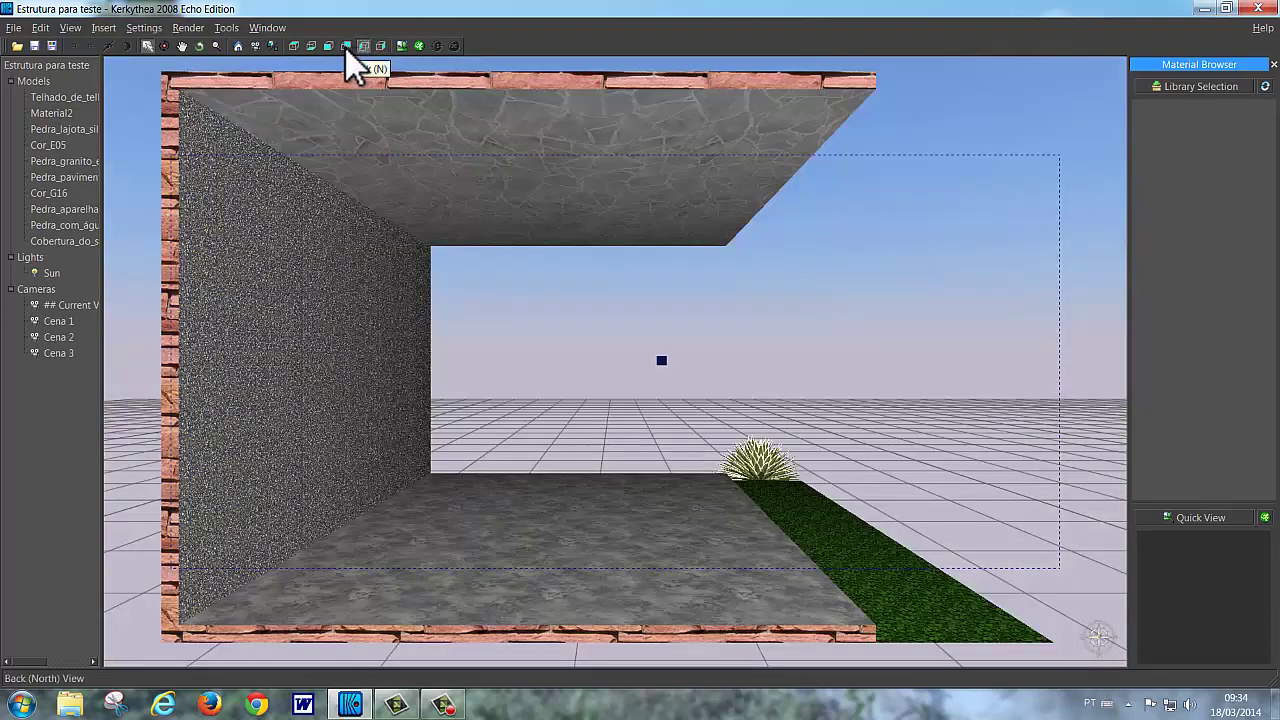
pyautogui.click(345, 45)
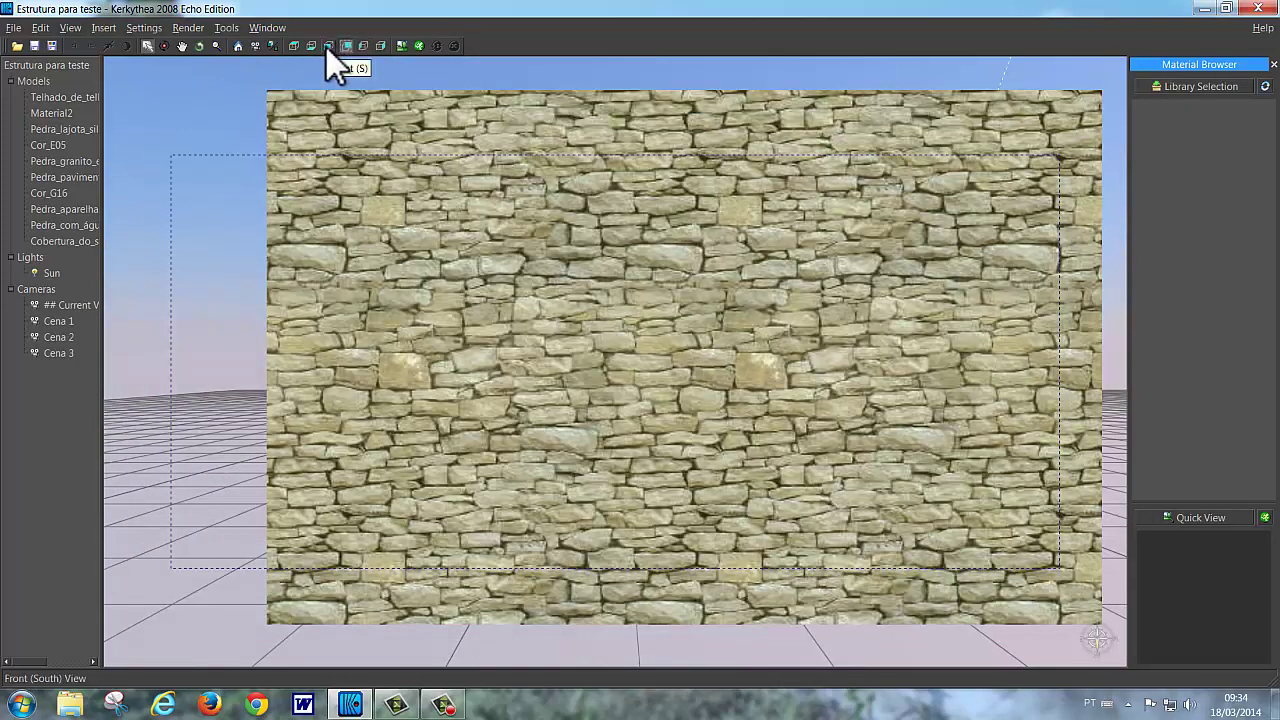
pyautogui.click(327, 45)
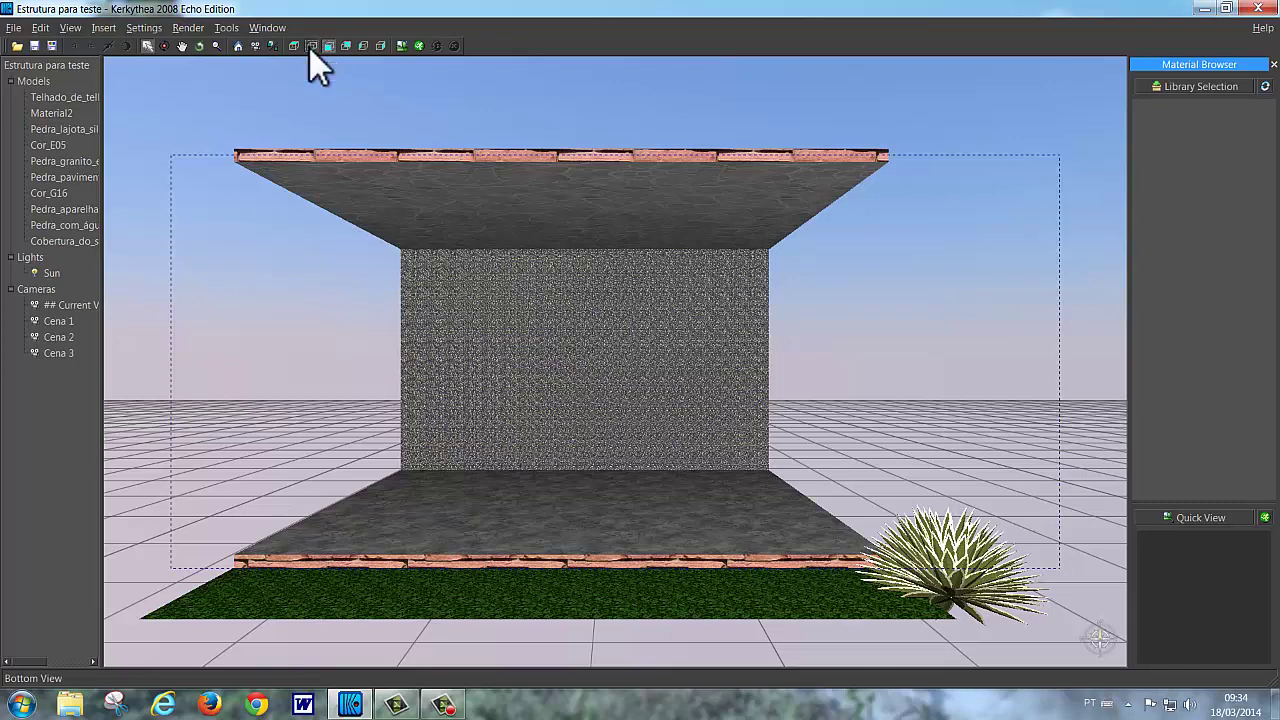
pyautogui.click(309, 47)
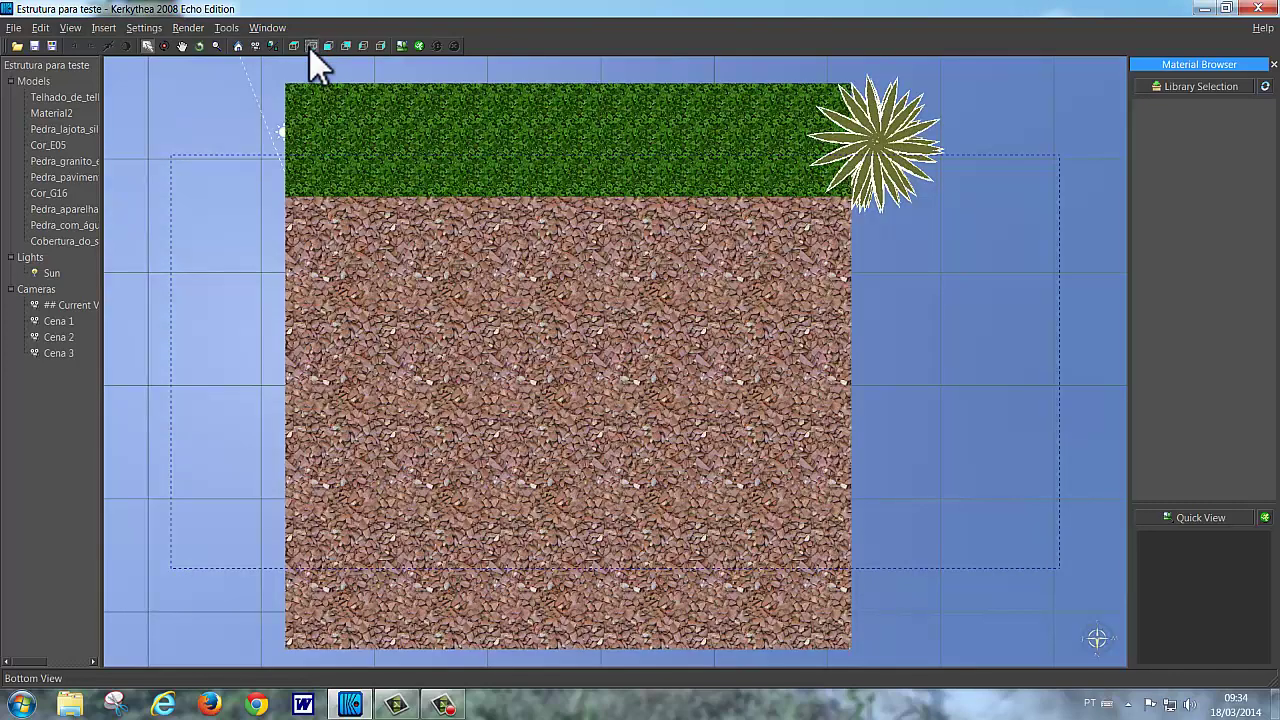
pyautogui.click(292, 46)
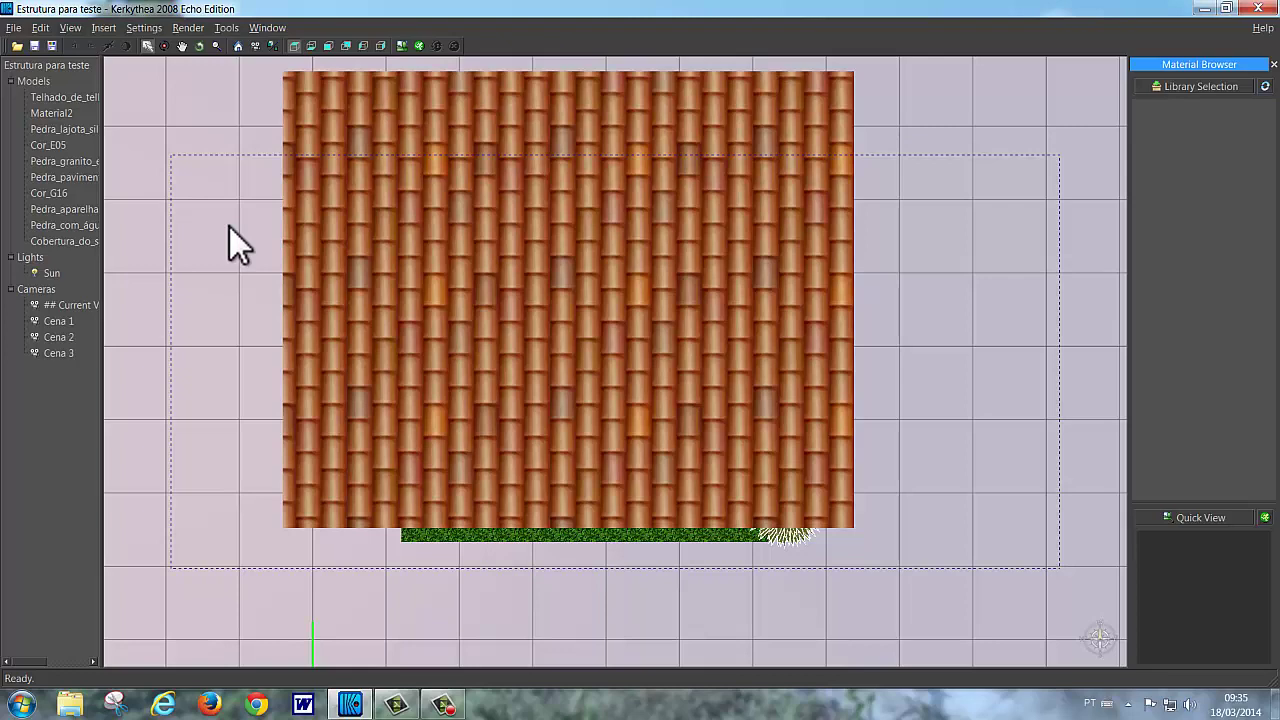
pyautogui.press('f')
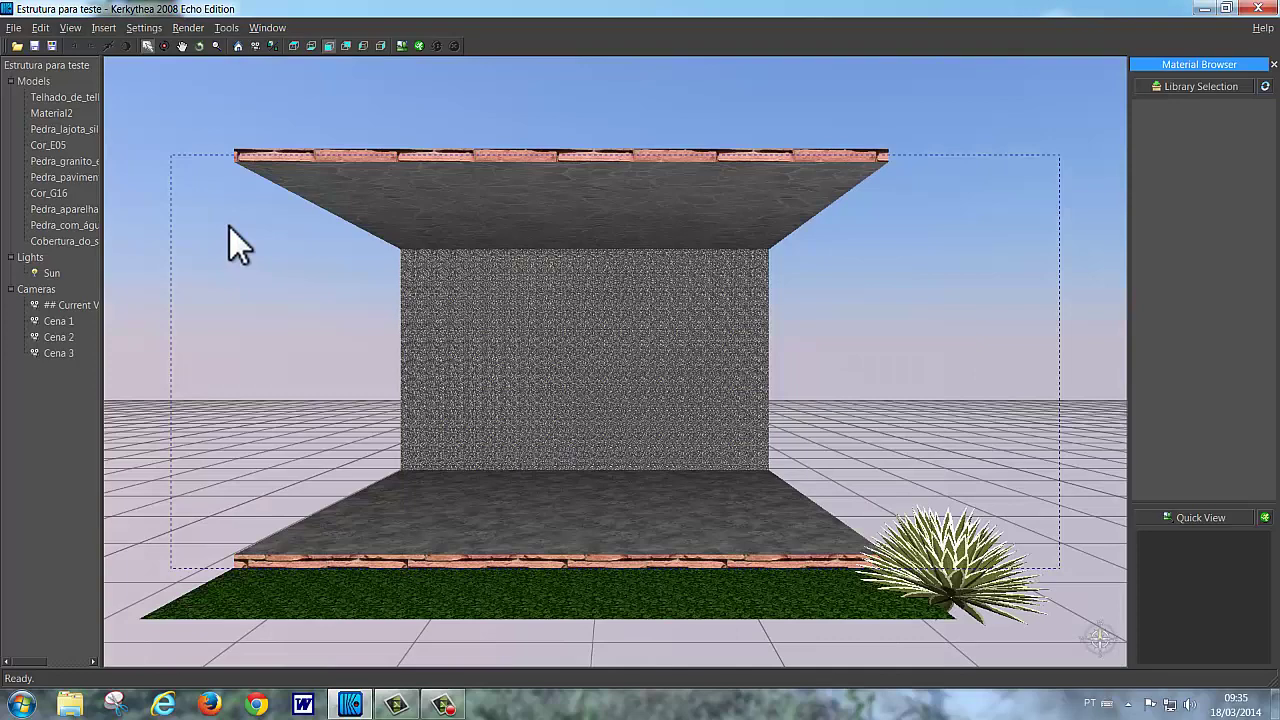
pyautogui.press('b')
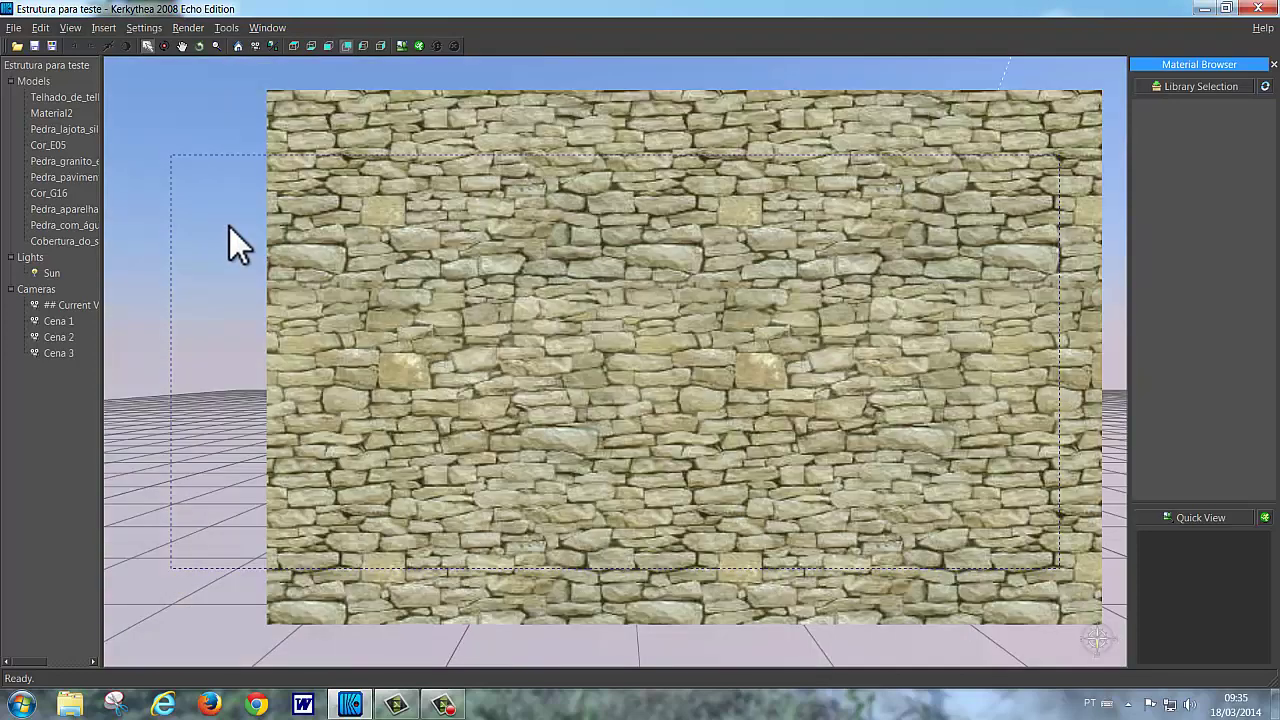
pyautogui.press('f')
pyautogui.press('b')
pyautogui.press('b')
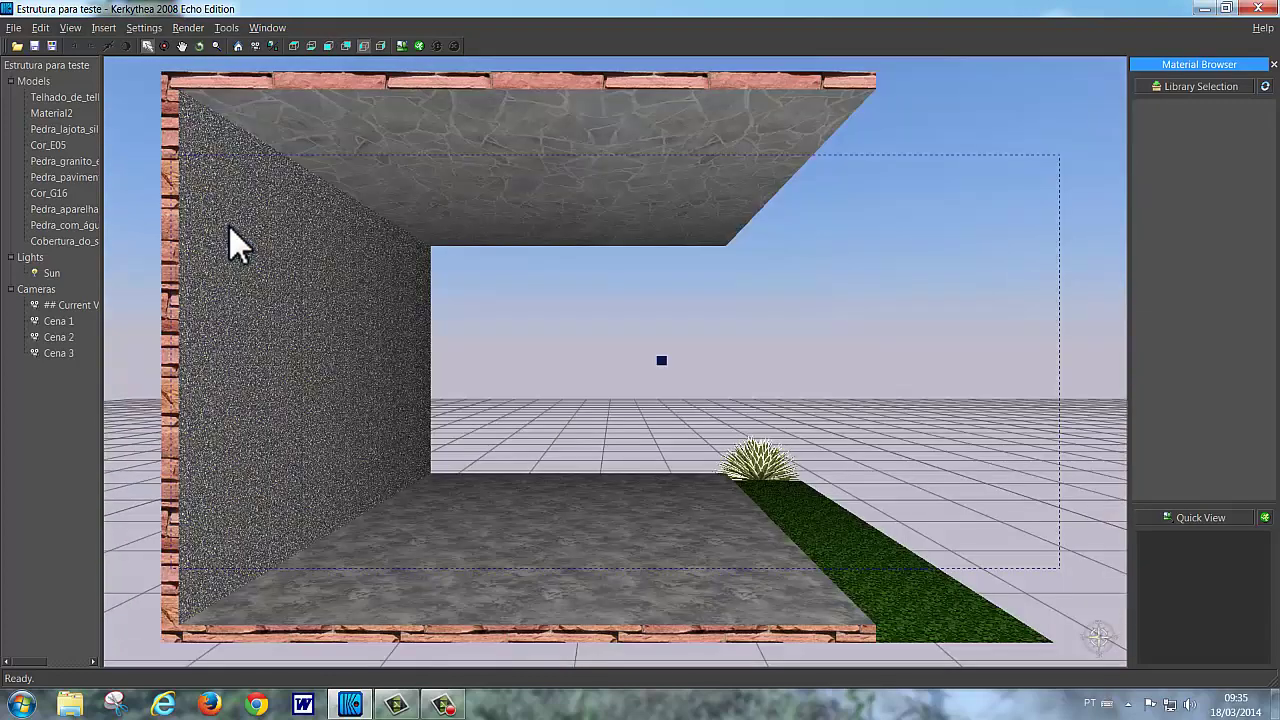
pyautogui.press('r')
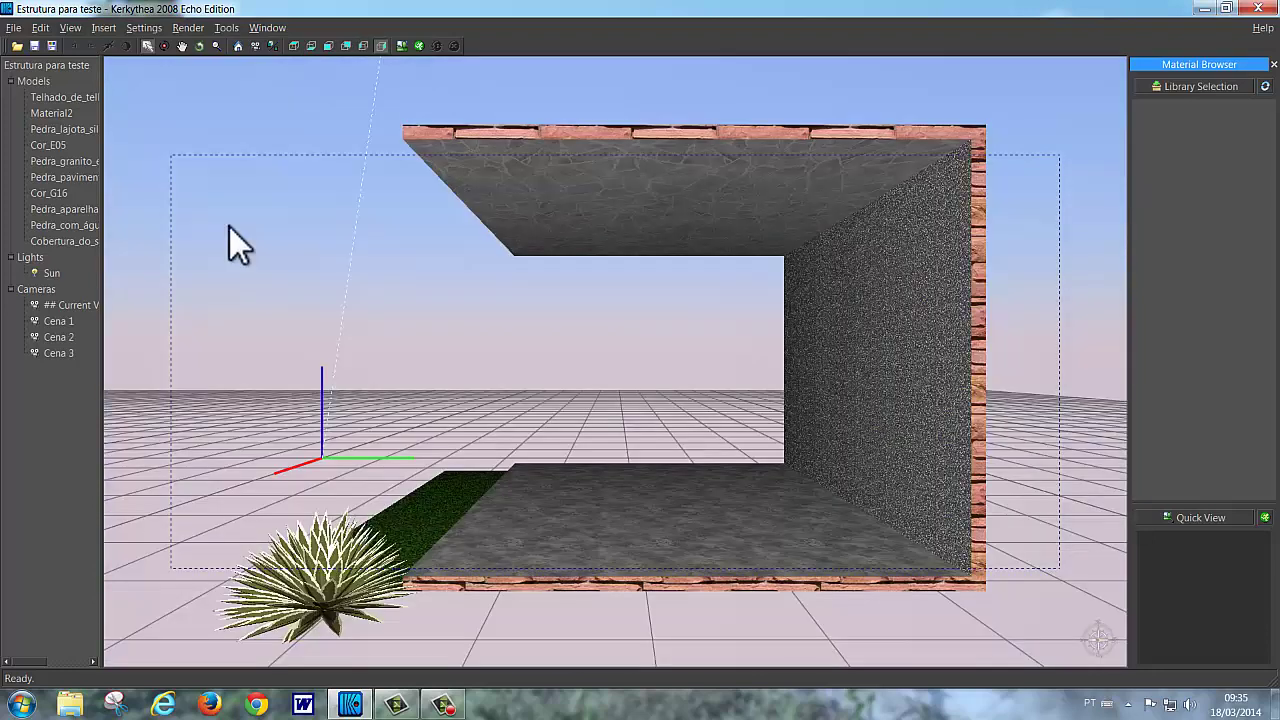
pyautogui.press('l')
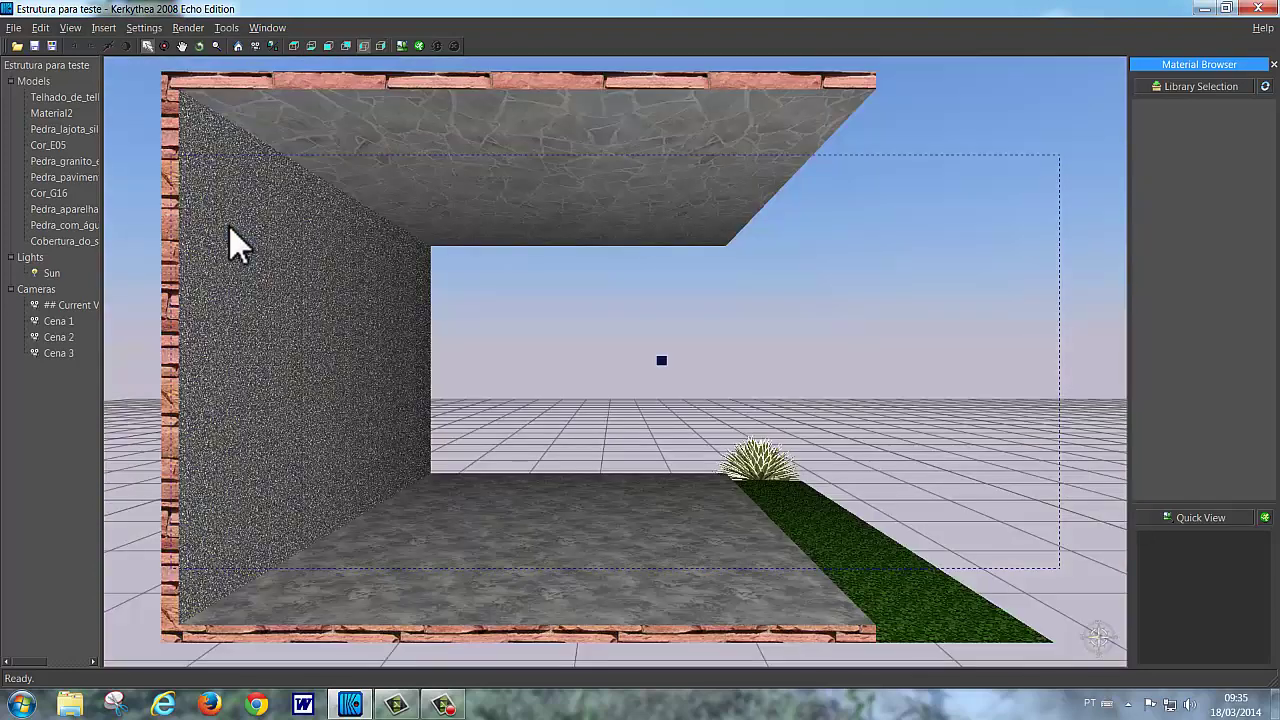
pyautogui.press('r')
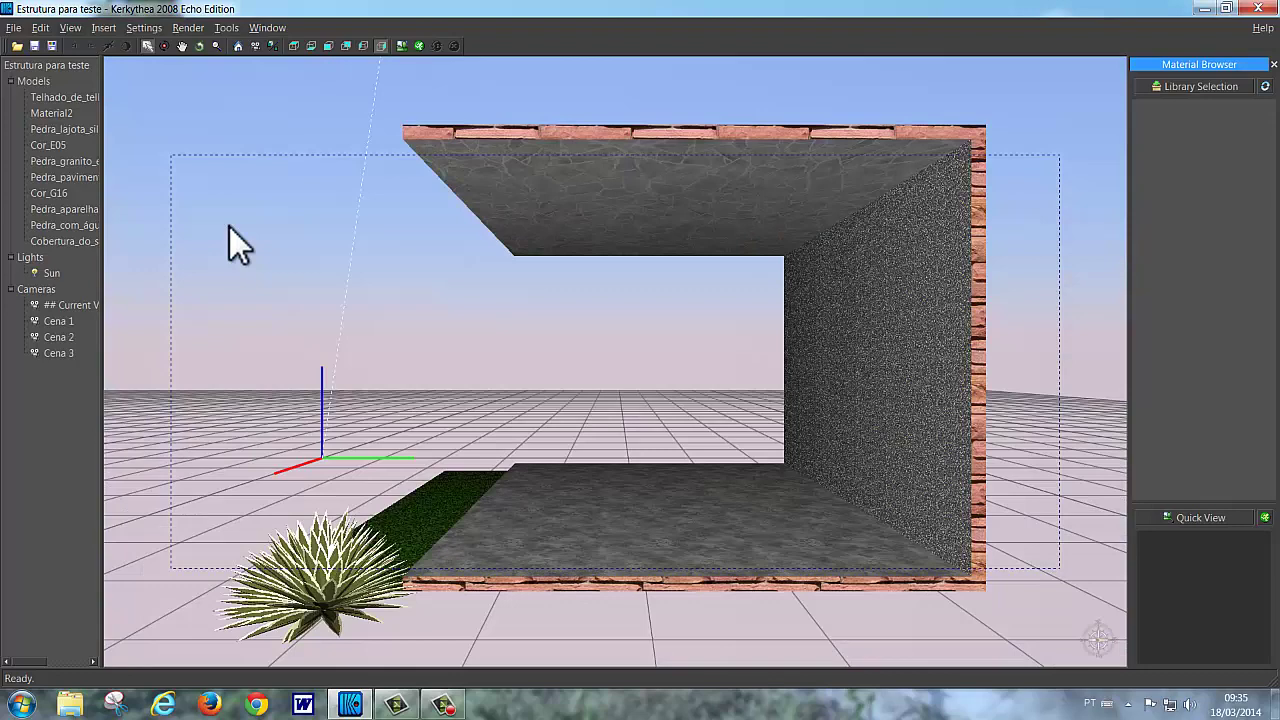
pyautogui.press('t')
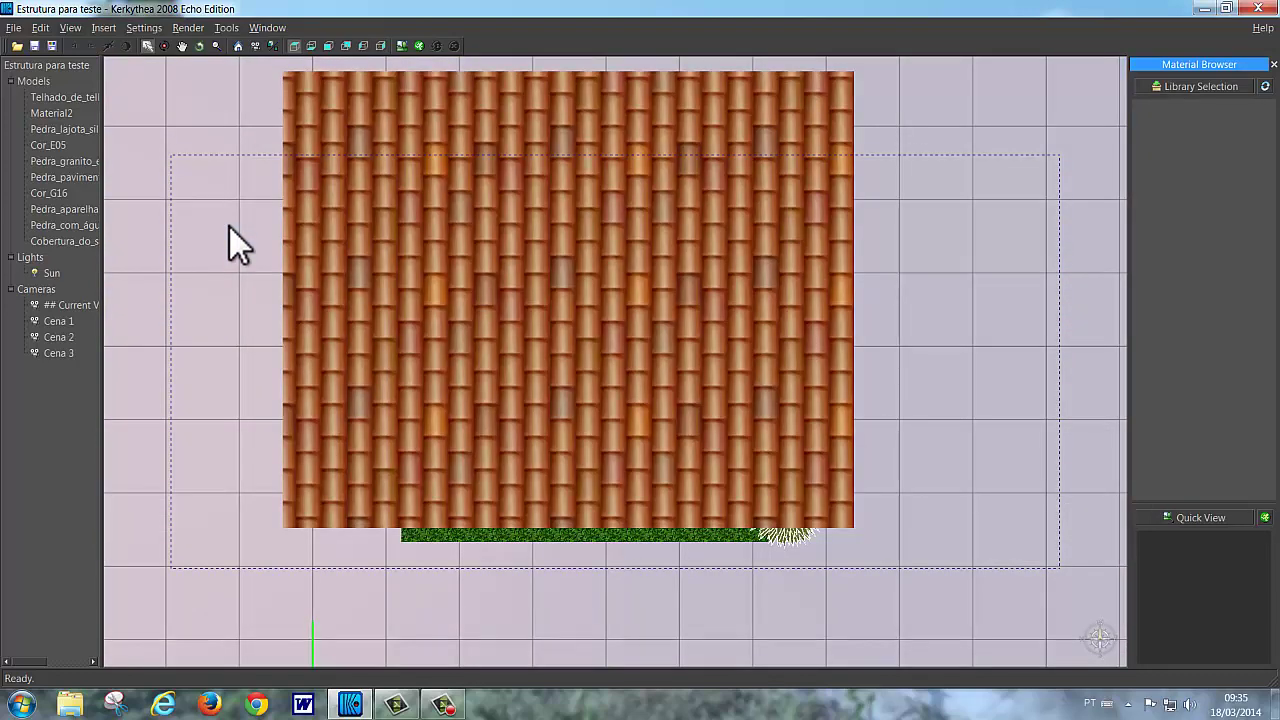
pyautogui.press('b')
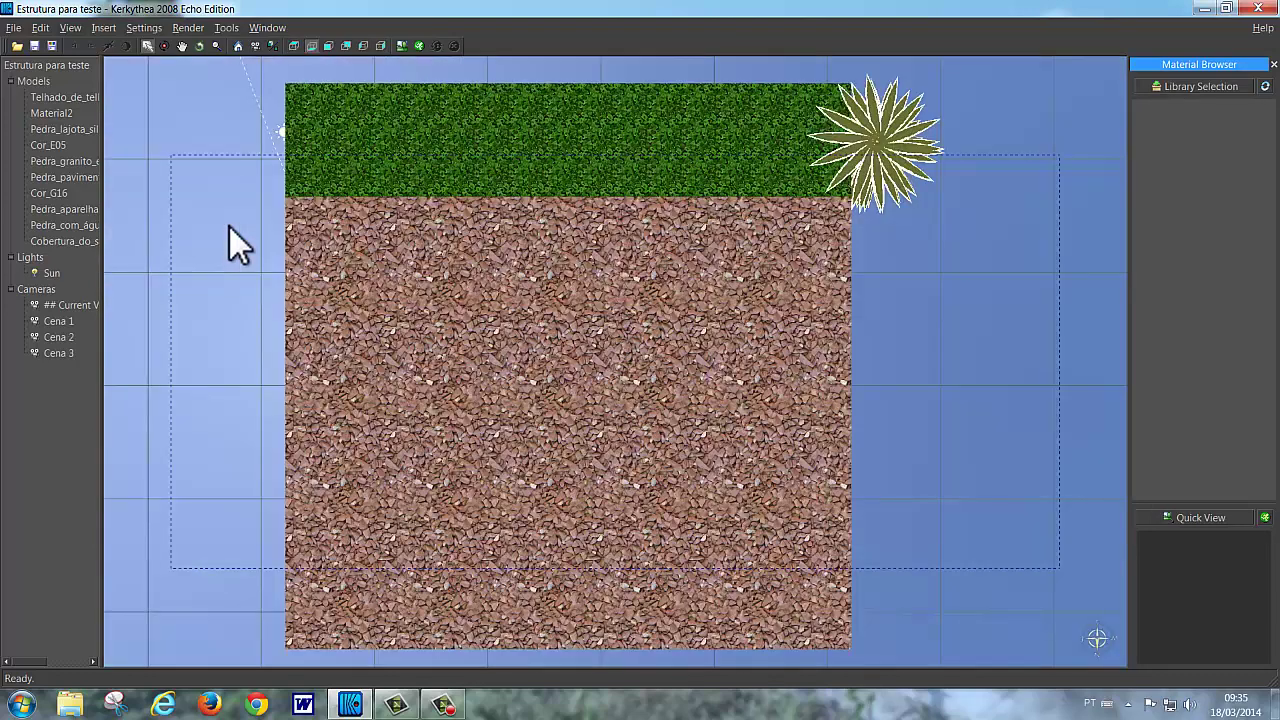